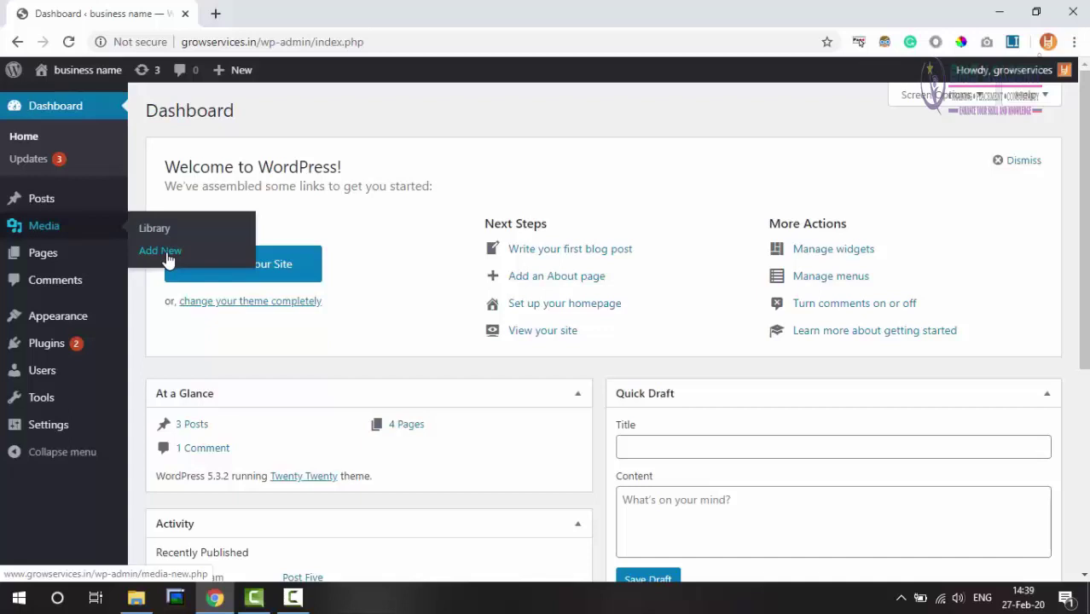
Preview the Paris image's details in the Media Library, then go to Upload New Media.
left_click(61, 230)
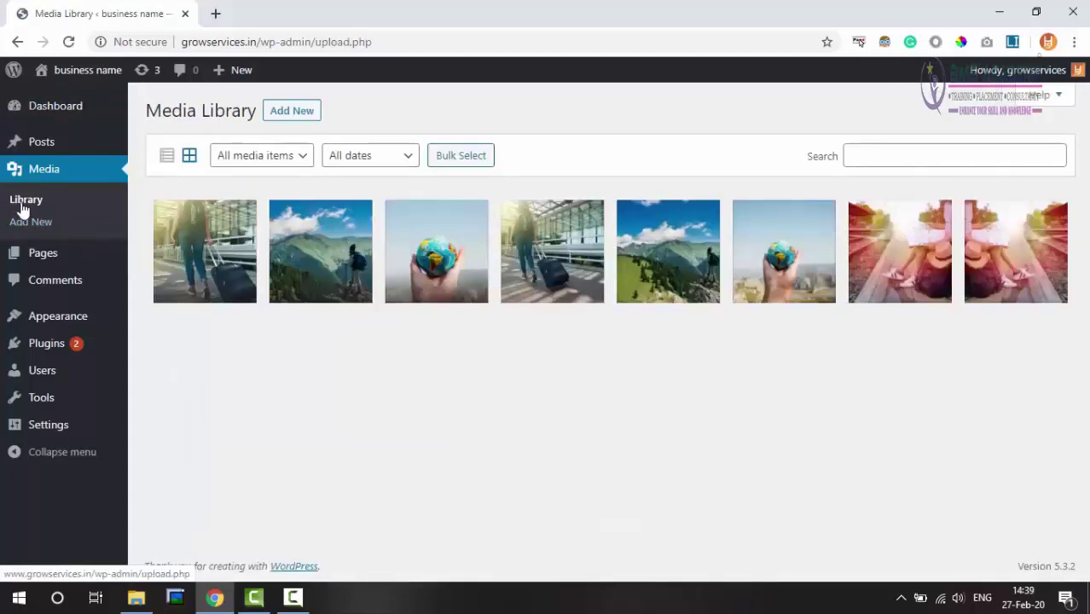
left_click(220, 256)
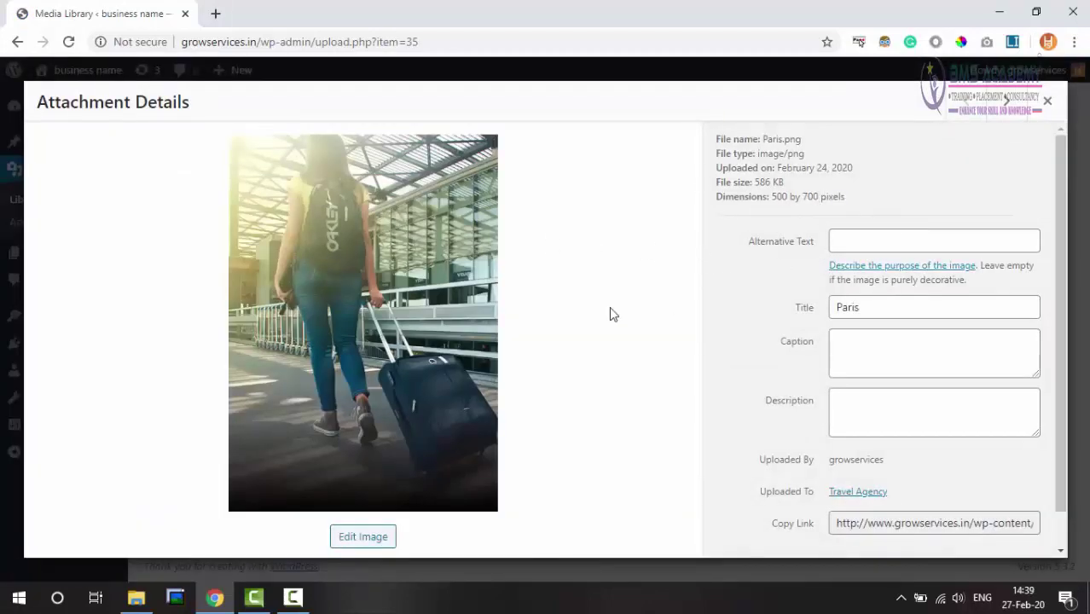
left_click(1048, 101)
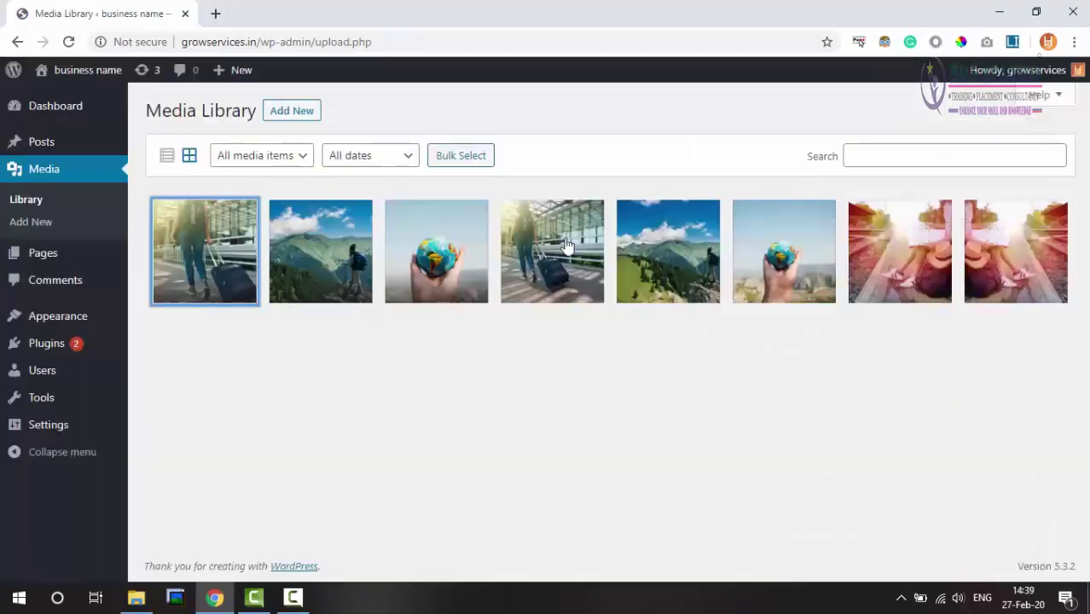
left_click(34, 224)
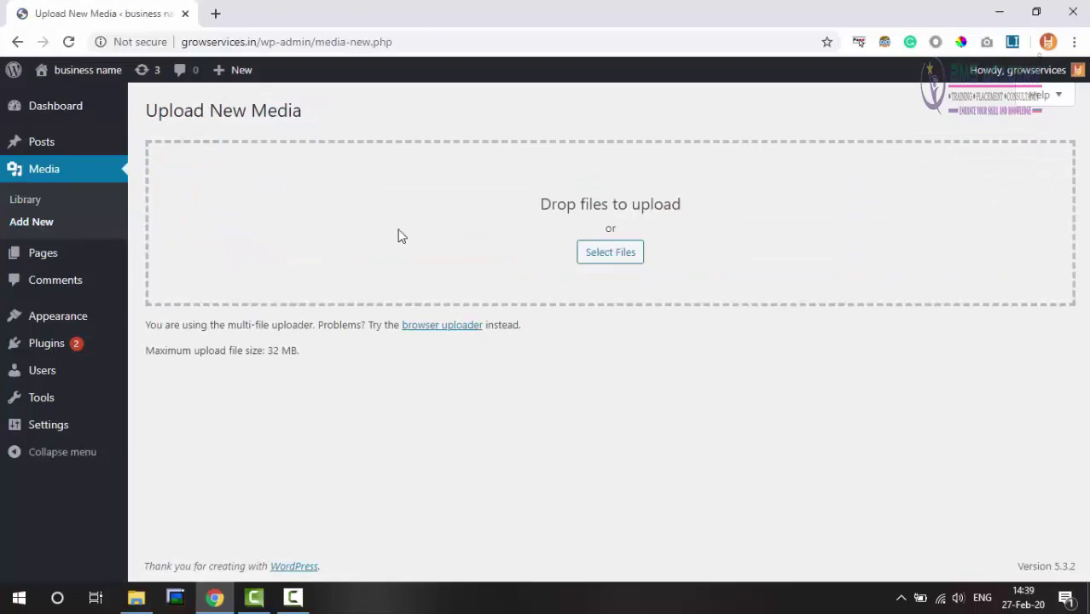
Highlight the maximum upload file size note on the upload page, then clear the highlight.
mouse_move(153, 337)
left_mouse_down()
mouse_move(214, 327)
mouse_move(305, 343)
left_mouse_up()
left_click(587, 258)
left_click_drag(147, 350, 299, 351)
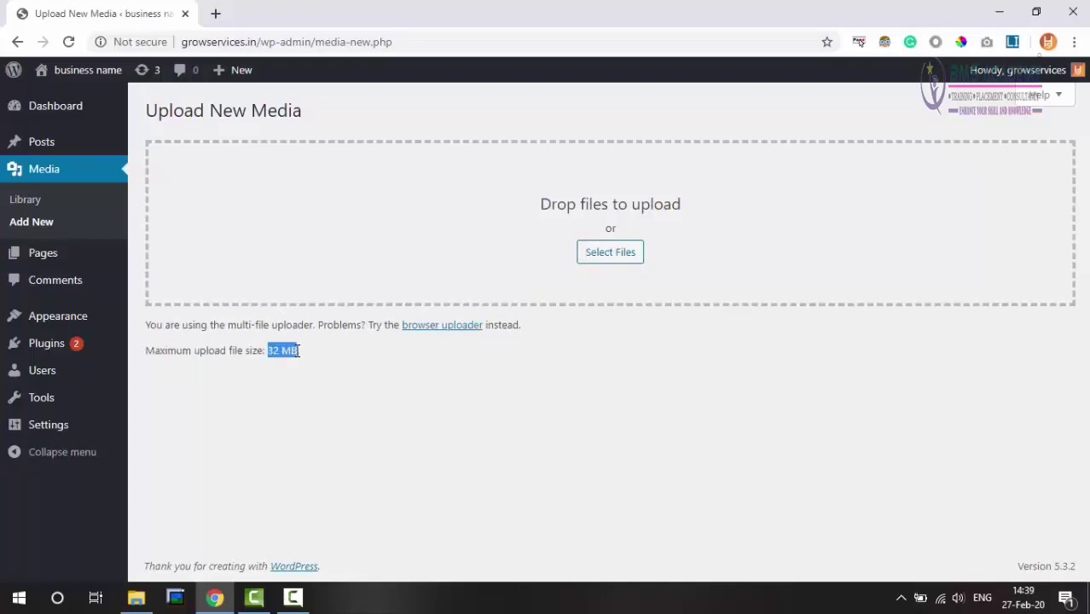
left_click(379, 384)
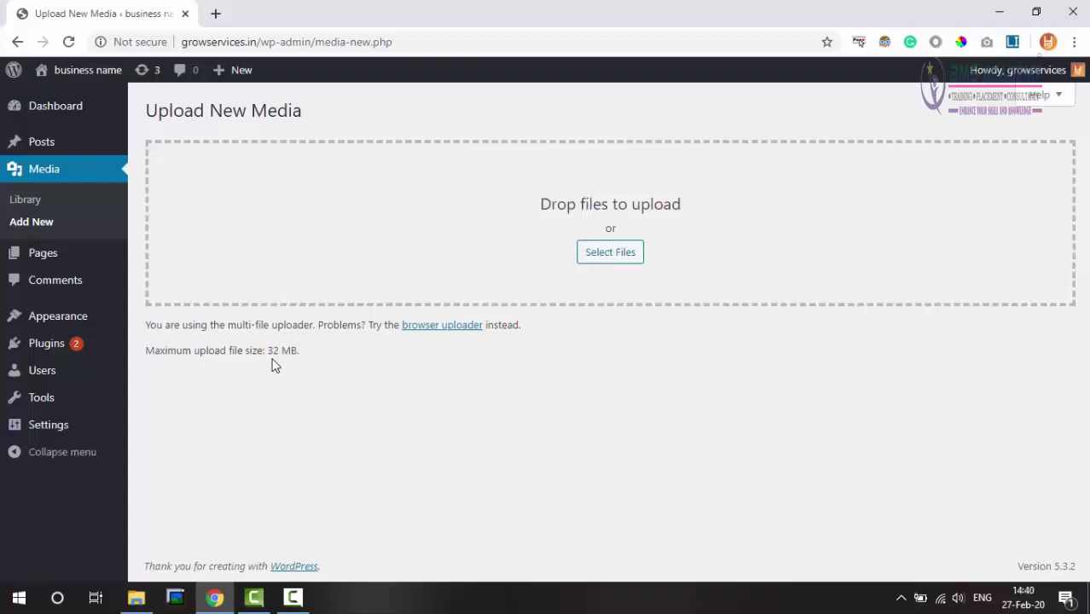
Return to the Media Library and switch it to list view.
left_click(28, 199)
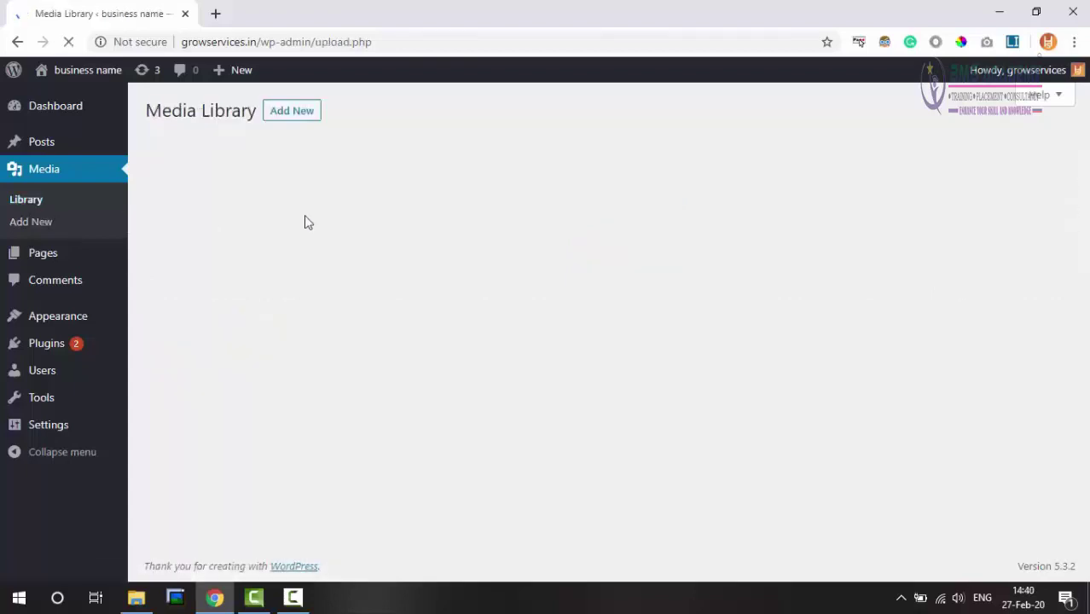
left_click_drag(164, 116, 239, 110)
left_click(208, 110)
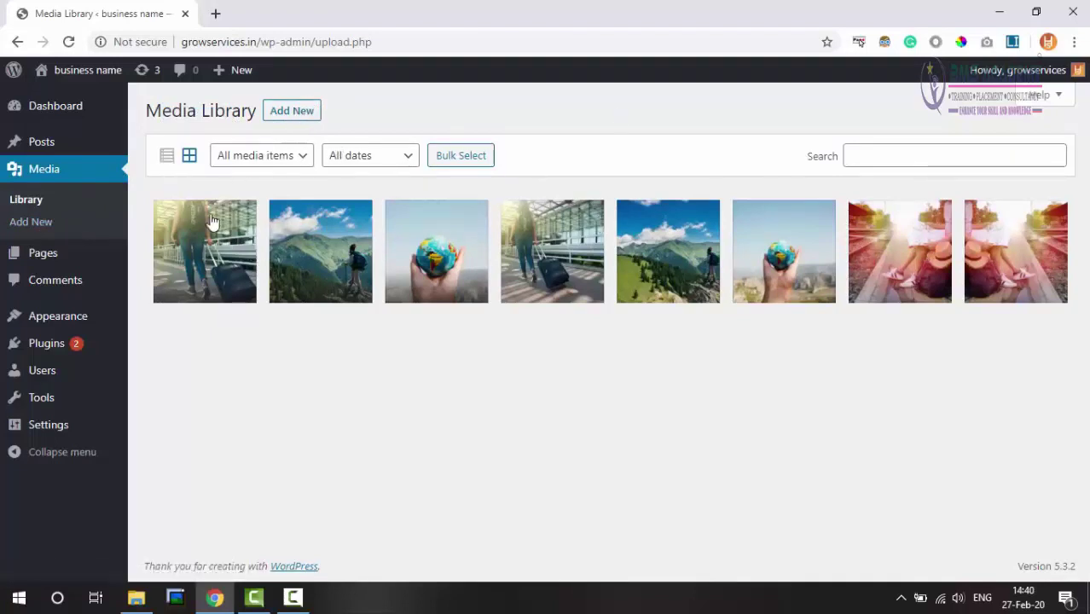
left_click(168, 159)
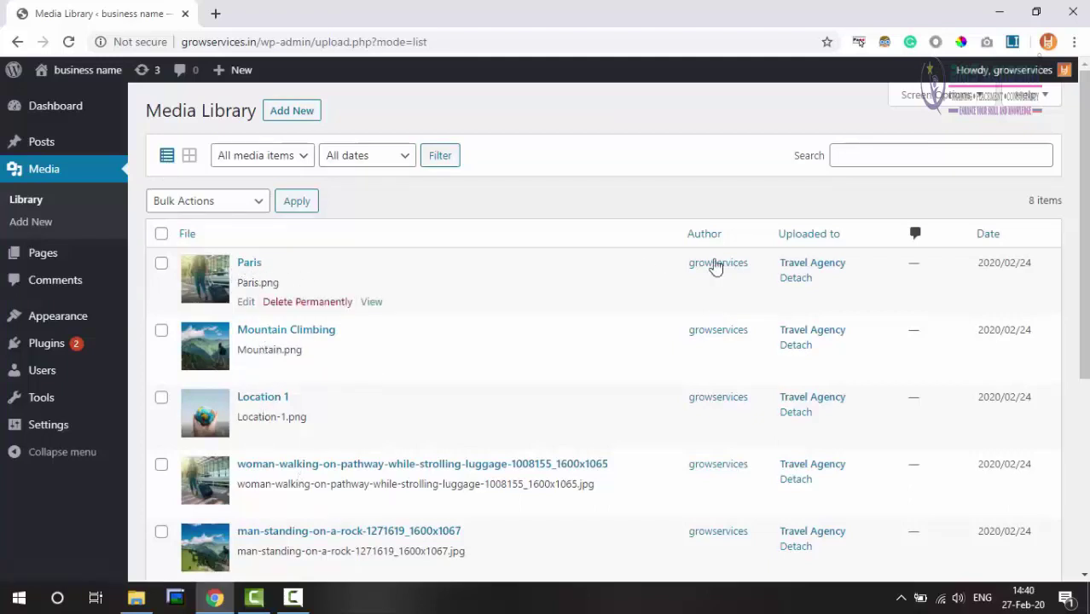
Switch the library back to grid view and check the media-type and date filter choices.
scroll(821, 330, "down", 2)
scroll(806, 419, "up", 2)
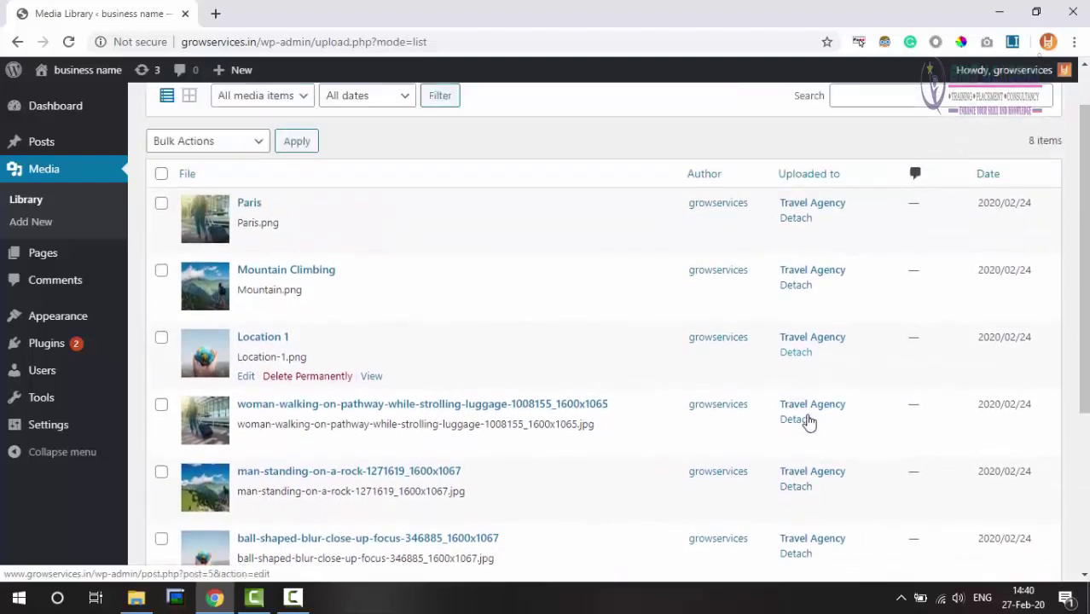
scroll(1002, 376, "down", 3)
scroll(1000, 375, "up", 3)
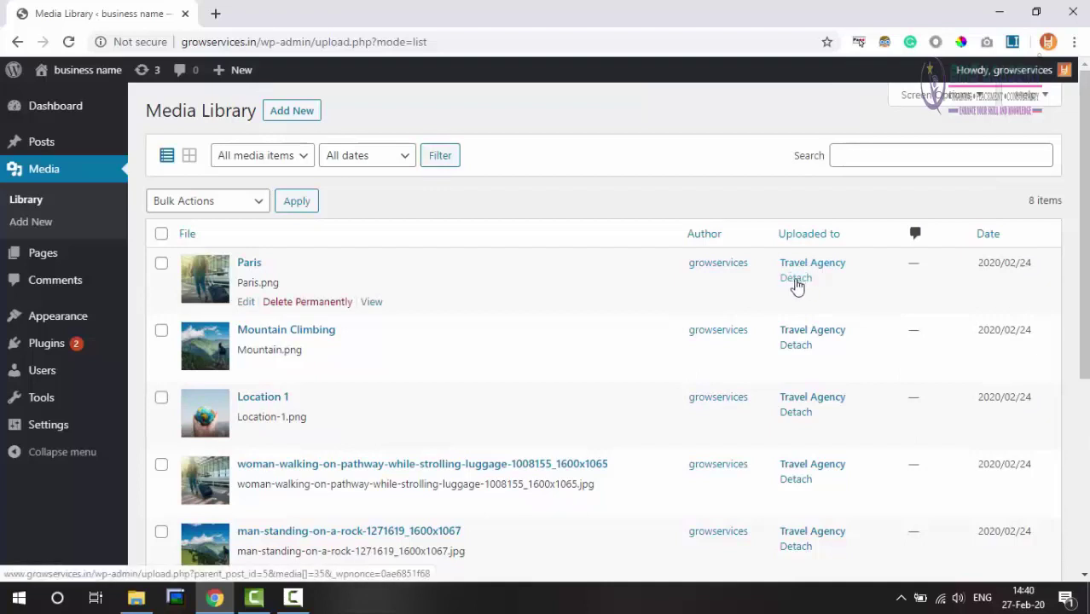
left_click(190, 159)
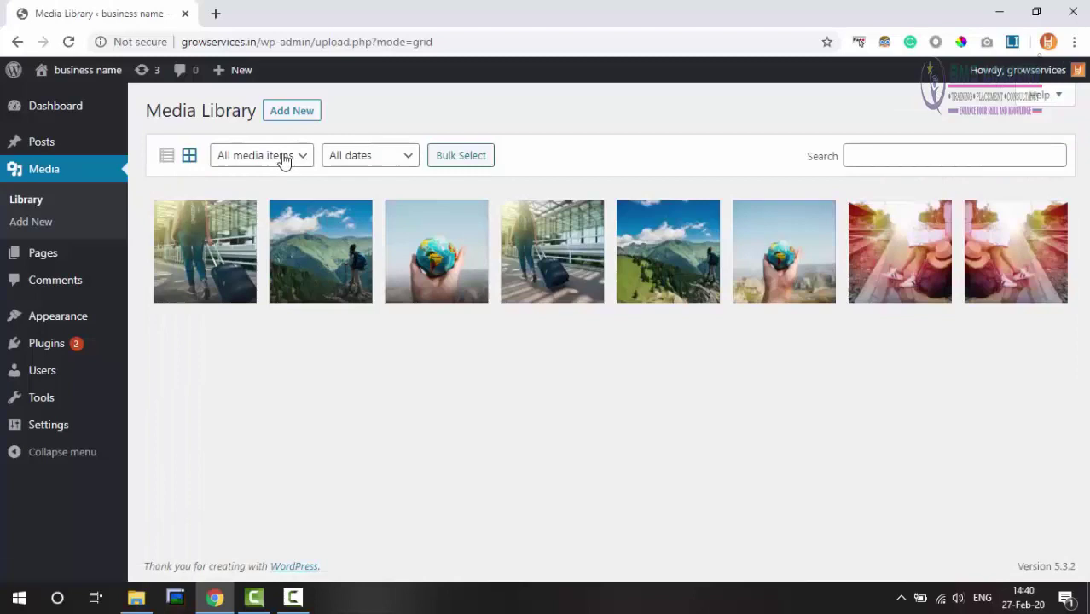
left_click(285, 162)
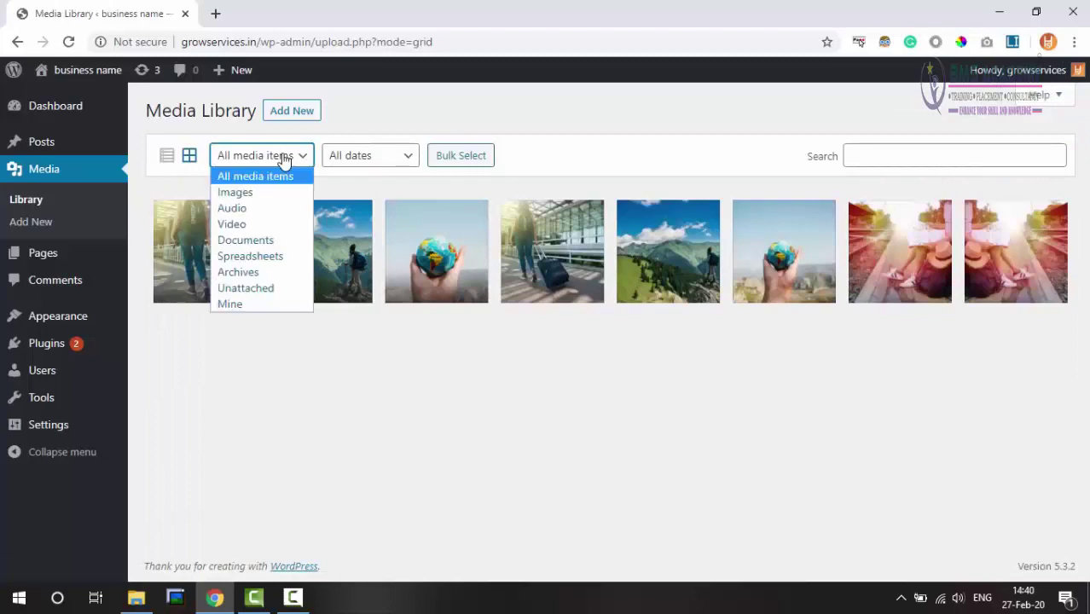
left_click(380, 155)
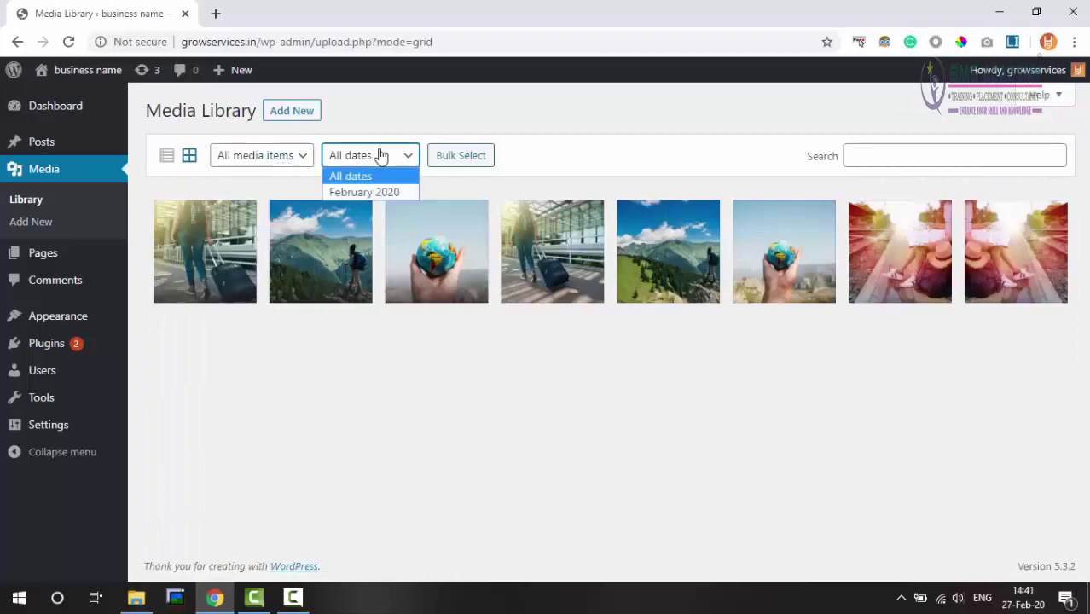
Bulk-select the Paris, mountain and globe images, cancel, then open Paris's details.
left_click(474, 160)
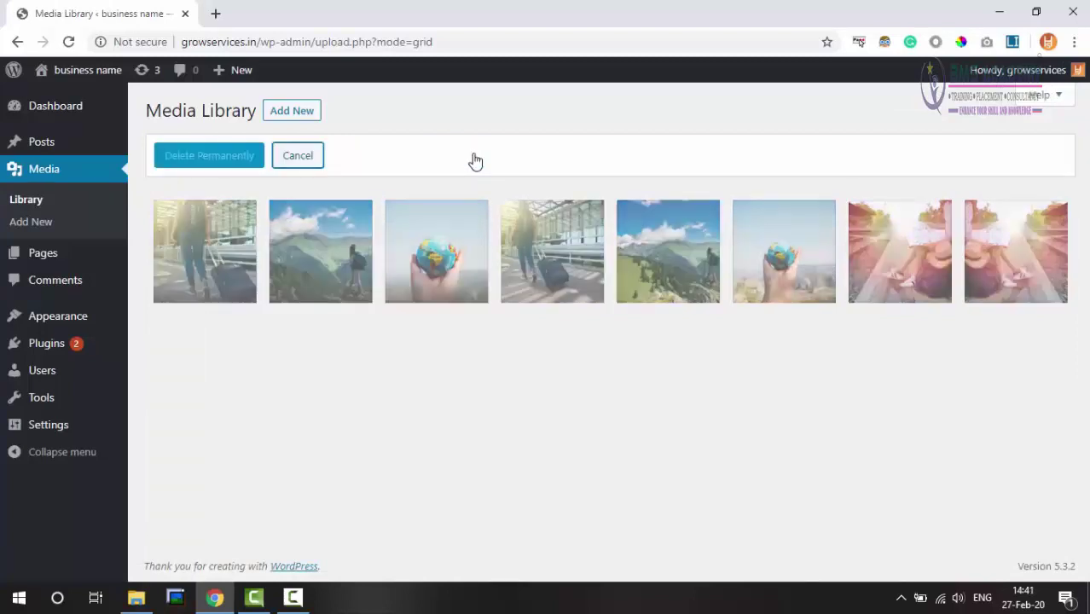
left_click(213, 253)
left_click(321, 252)
left_click(436, 251)
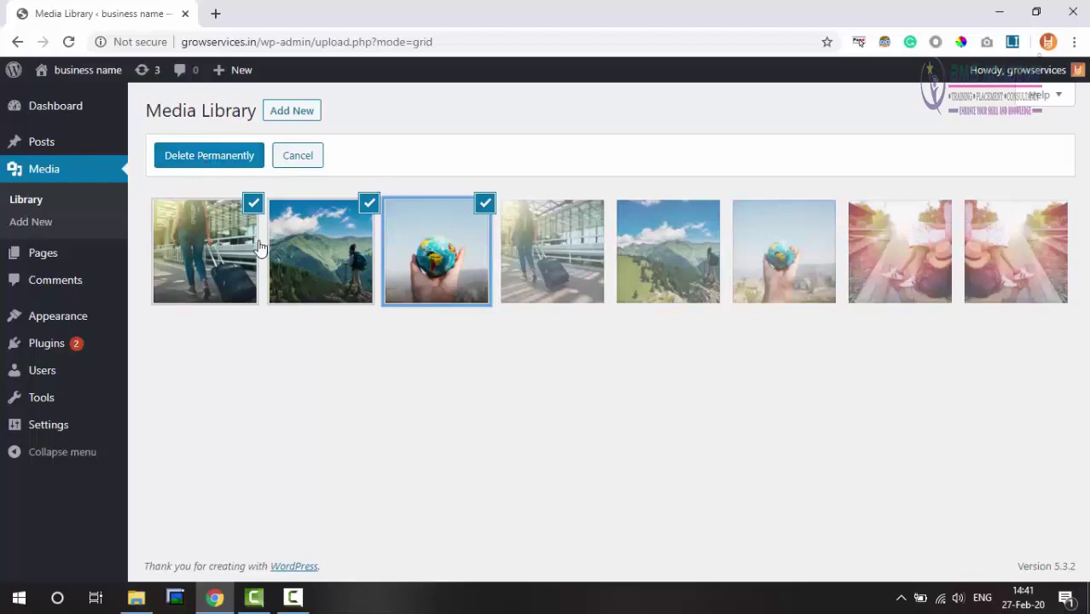
left_click(305, 162)
left_click(239, 225)
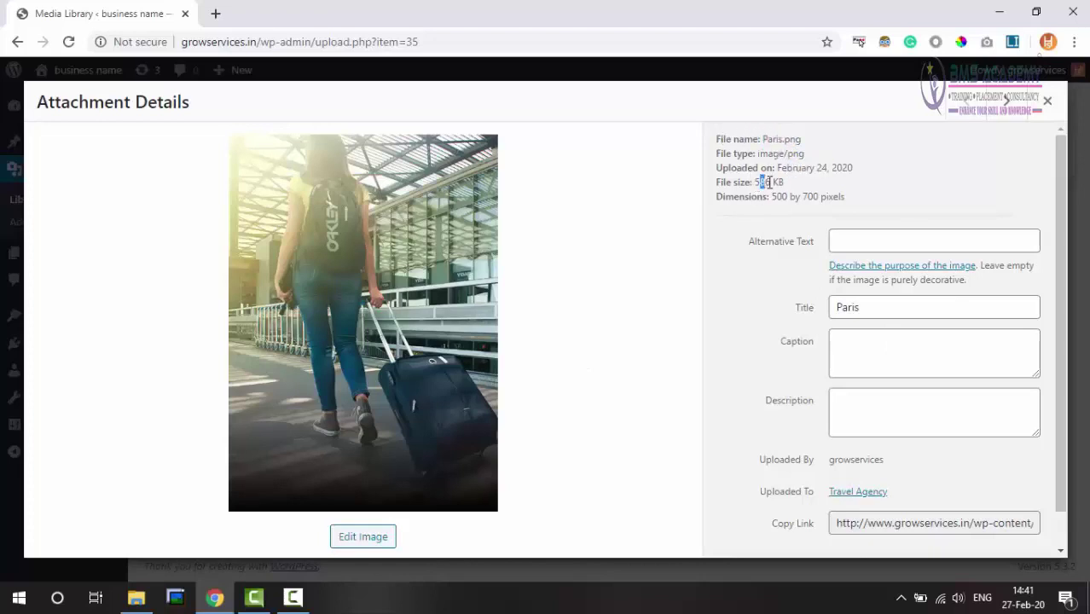
Set the Paris image's alternative text to 'women with bag'.
left_click_drag(775, 196, 840, 196)
left_click(783, 253)
left_click(877, 244)
type("alternatiul")
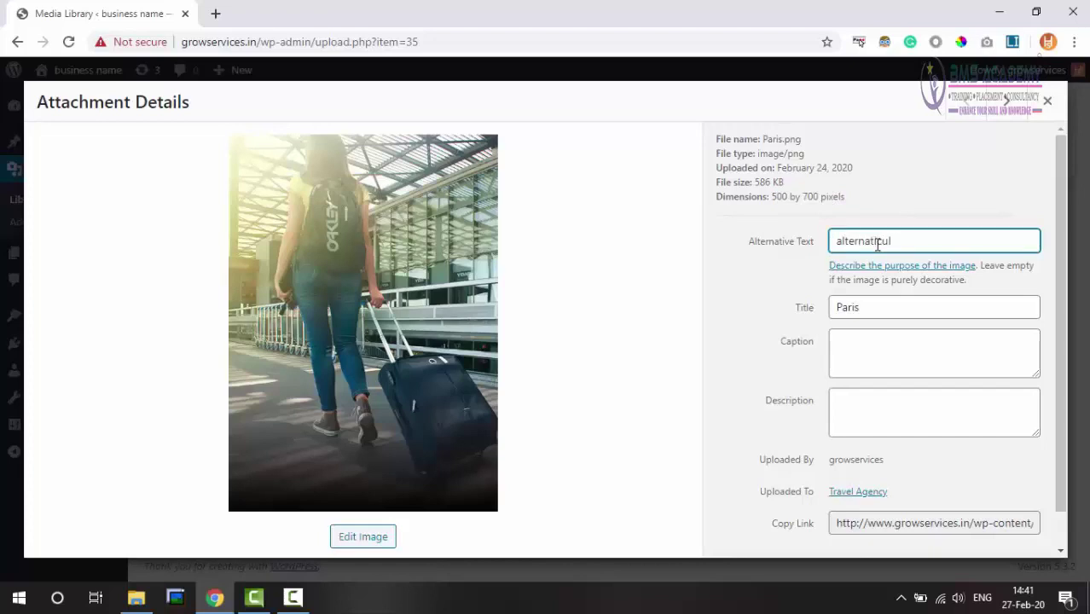
double_click(877, 244)
type("bag")
key("BackSpace")
key("BackSpace")
key("BackSpace")
key("ctrl+a")
type("women with bag")
Fill in the caption 'caption appears here' and the description 'desc'.
left_click(911, 359)
type("s")
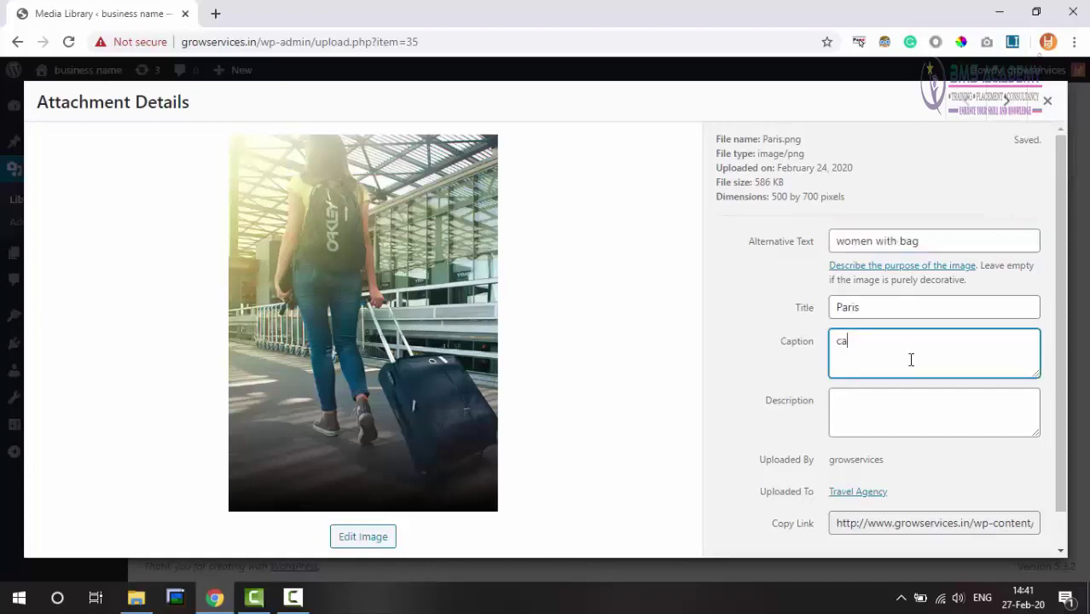
type("n appears here")
left_click(908, 418)
type("desc.")
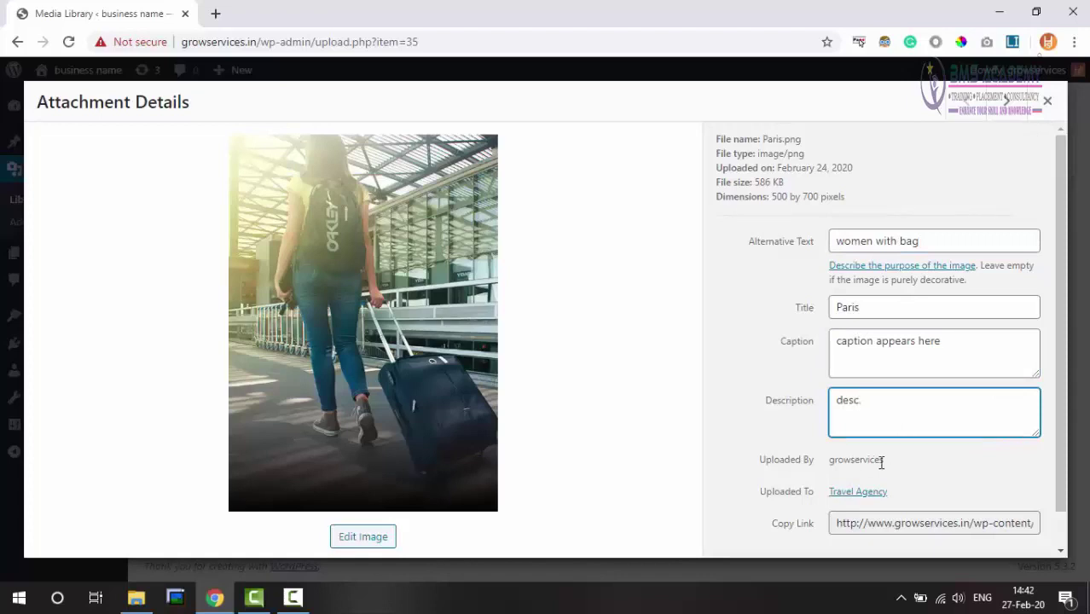
scroll(860, 437, "down", 1)
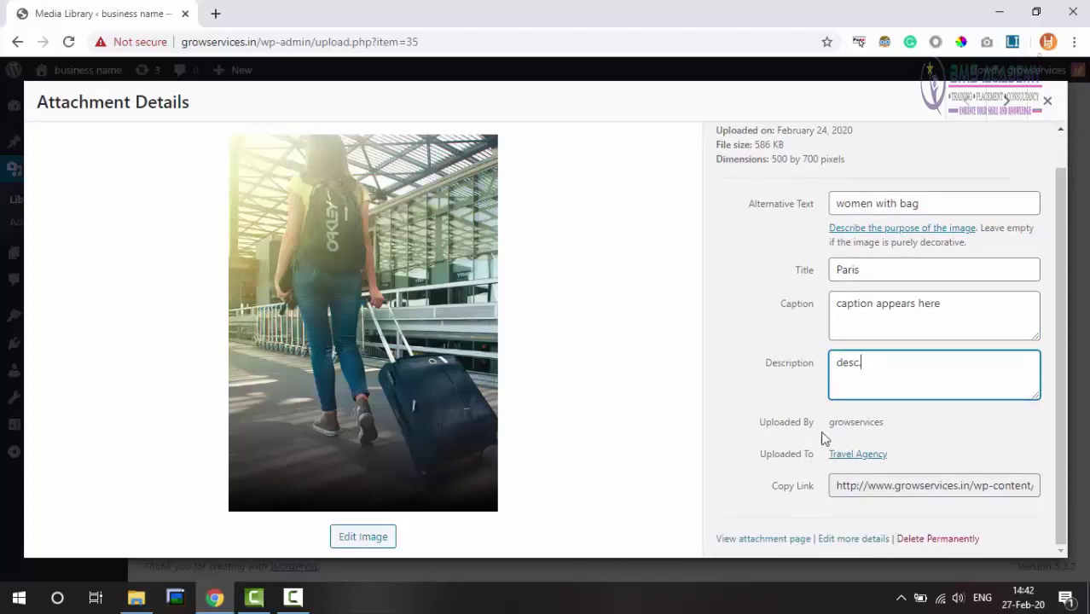
Check the attached Travel Agency page and its live view in new tabs, then close them.
right_click(853, 454)
left_click(915, 322)
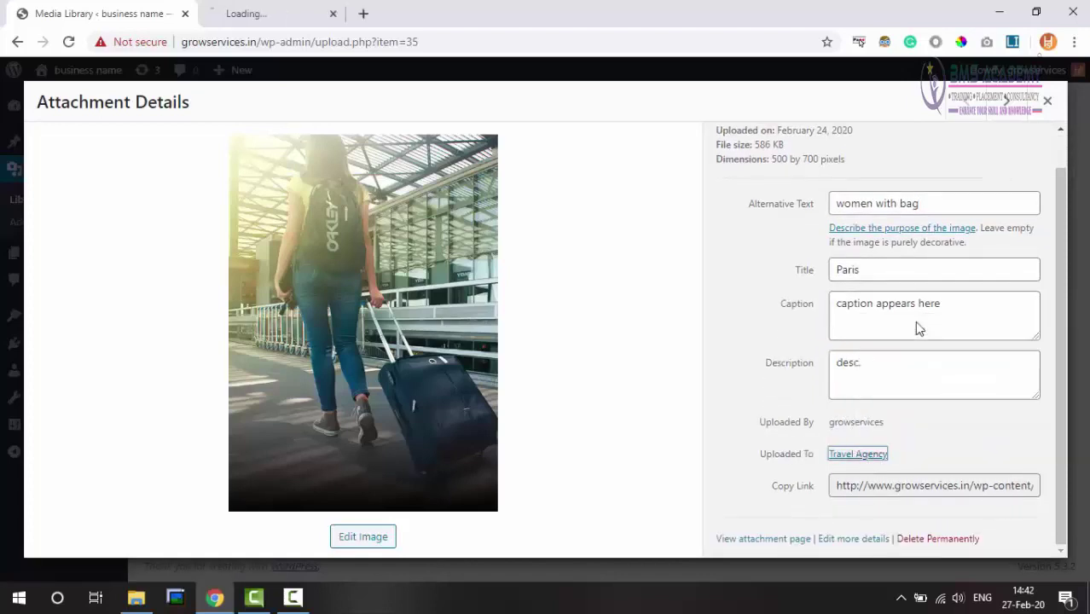
left_click(318, 10)
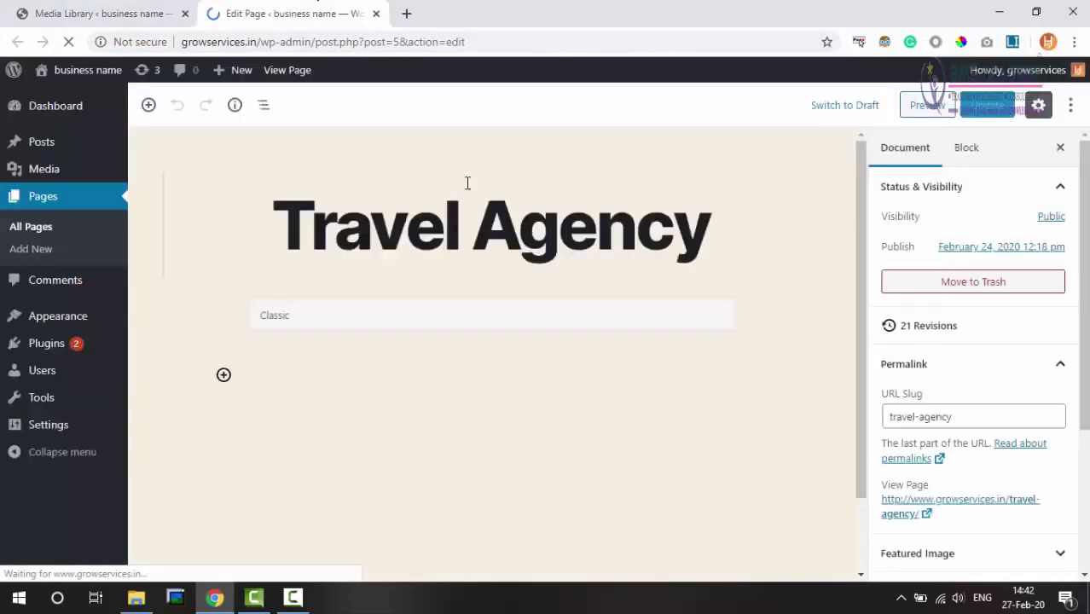
right_click(288, 70)
left_click(356, 78)
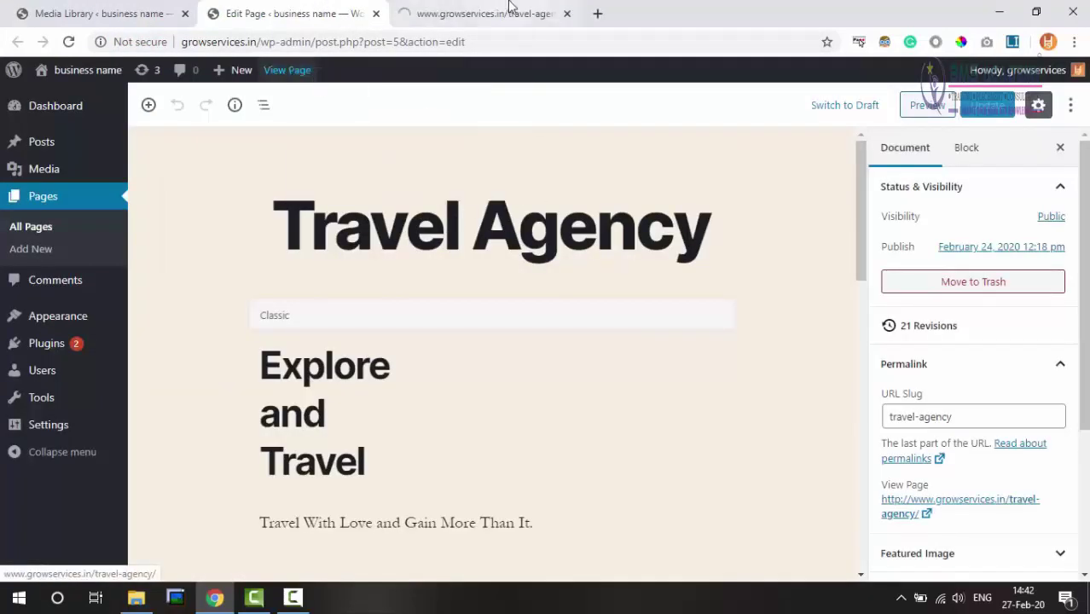
left_click(478, 12)
left_click(376, 13)
left_click(376, 14)
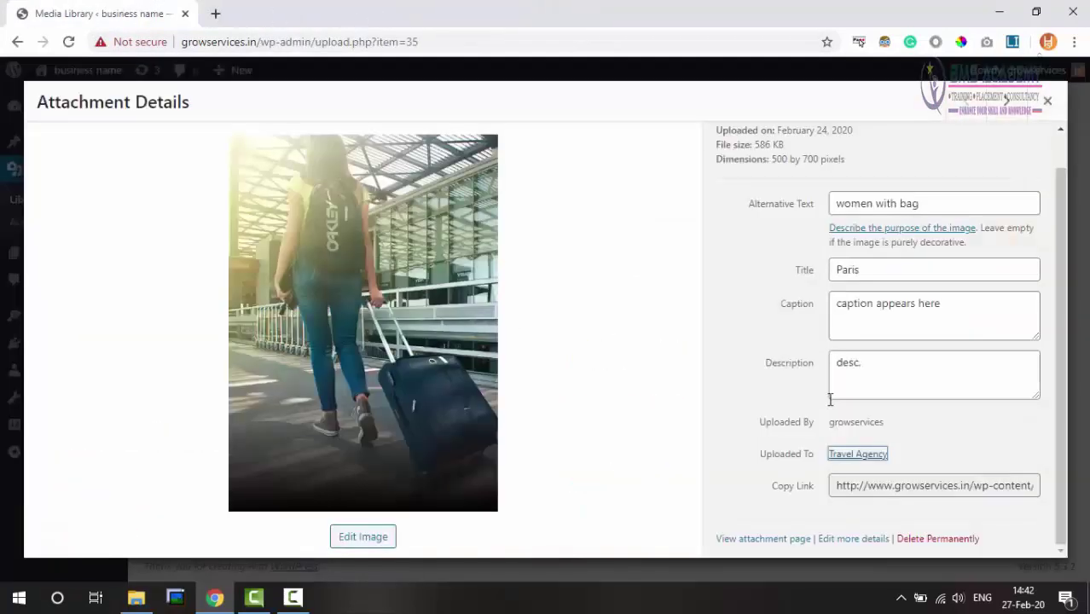
Copy the Paris image's file URL.
left_click(872, 482)
right_click(890, 479)
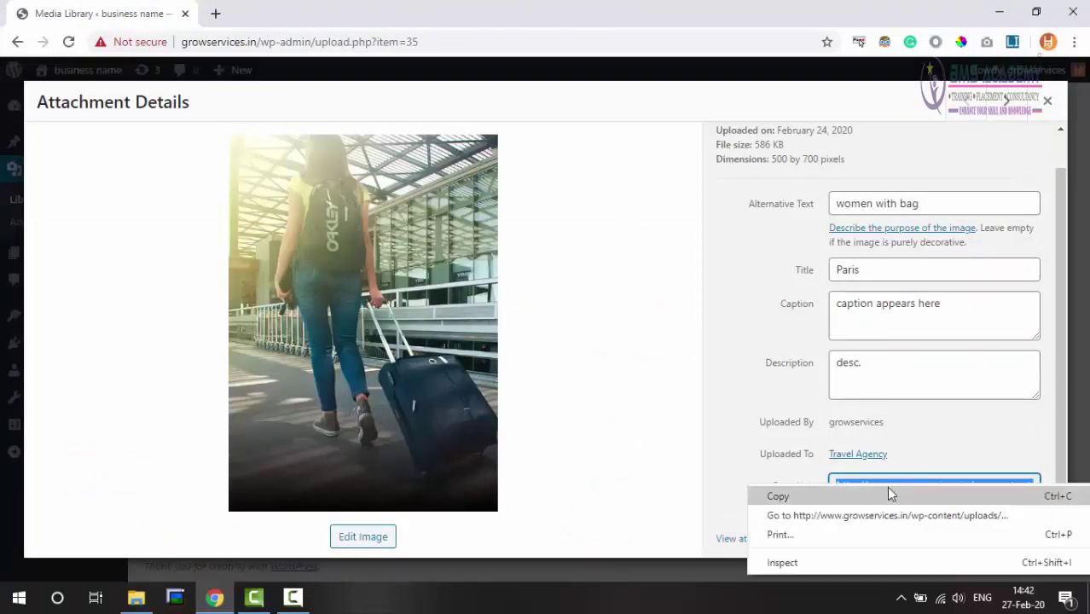
left_click(889, 495)
left_click(215, 13)
key("ctrl+v")
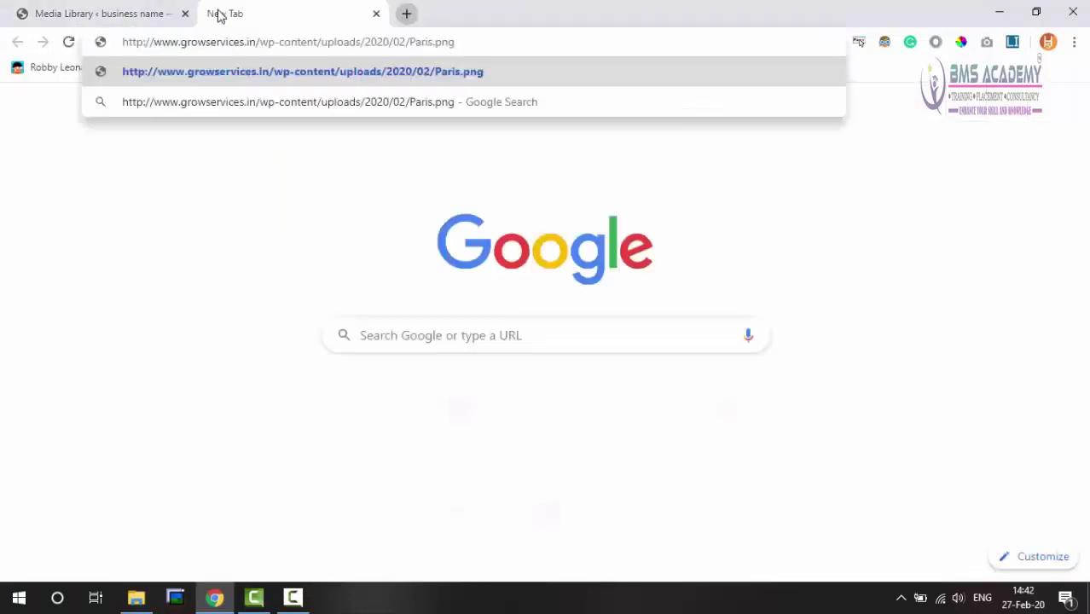
key("Return")
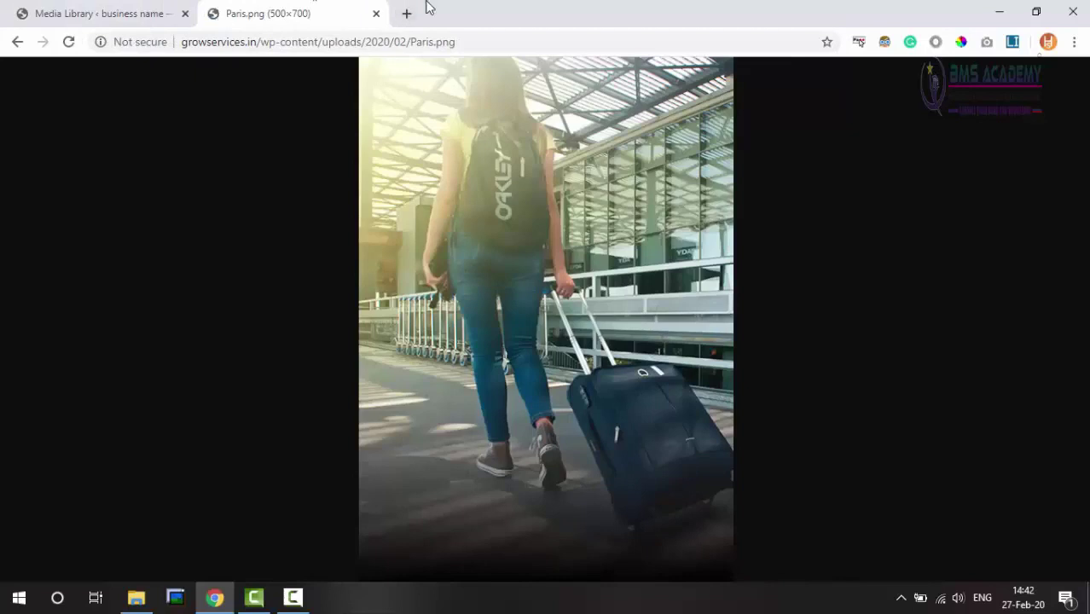
left_click(376, 14)
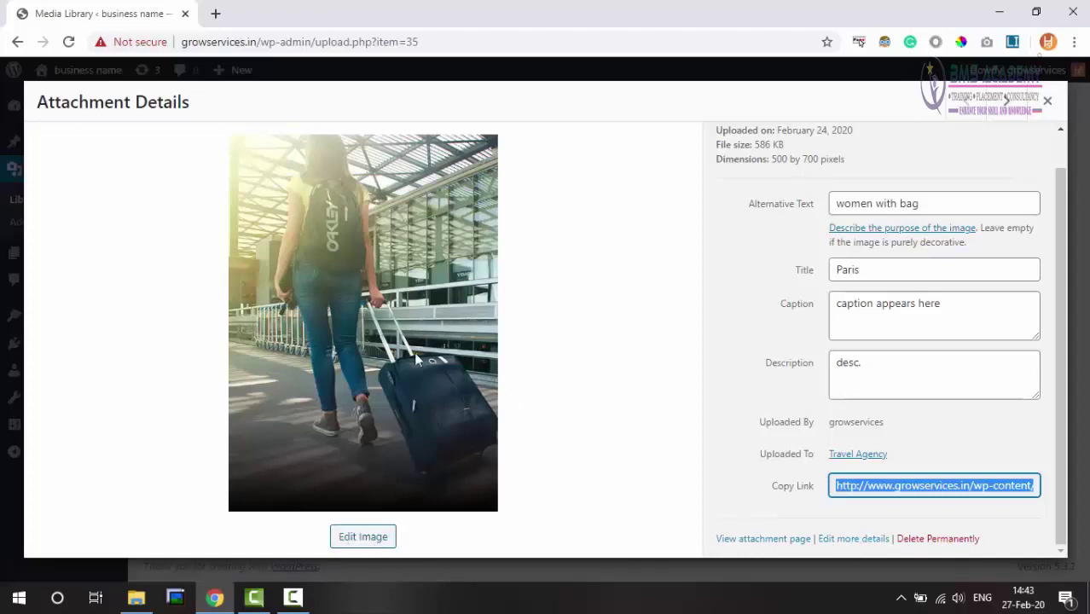
Browse the Mountain, Location-1 and suitcase attachments, then briefly view the mountain image's details.
left_click(1005, 103)
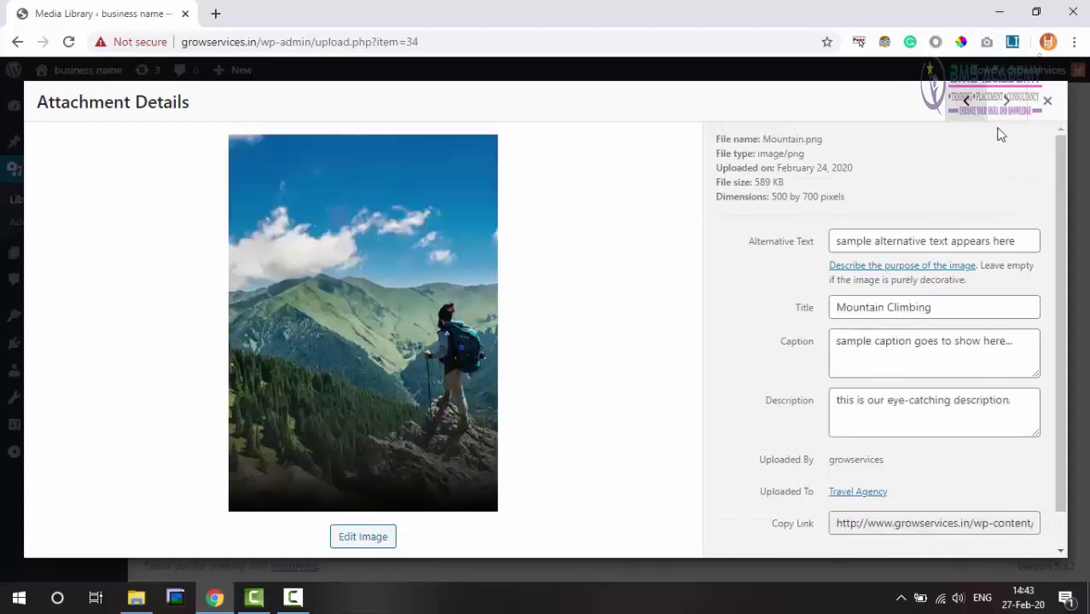
left_click(1006, 102)
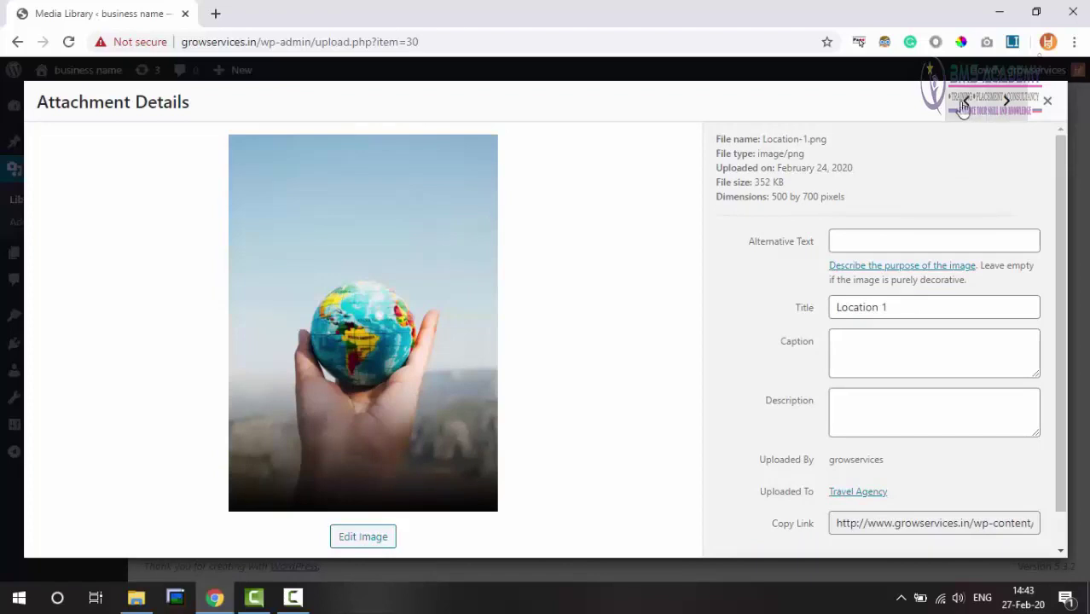
left_click(965, 103)
left_click(965, 102)
left_click(1048, 100)
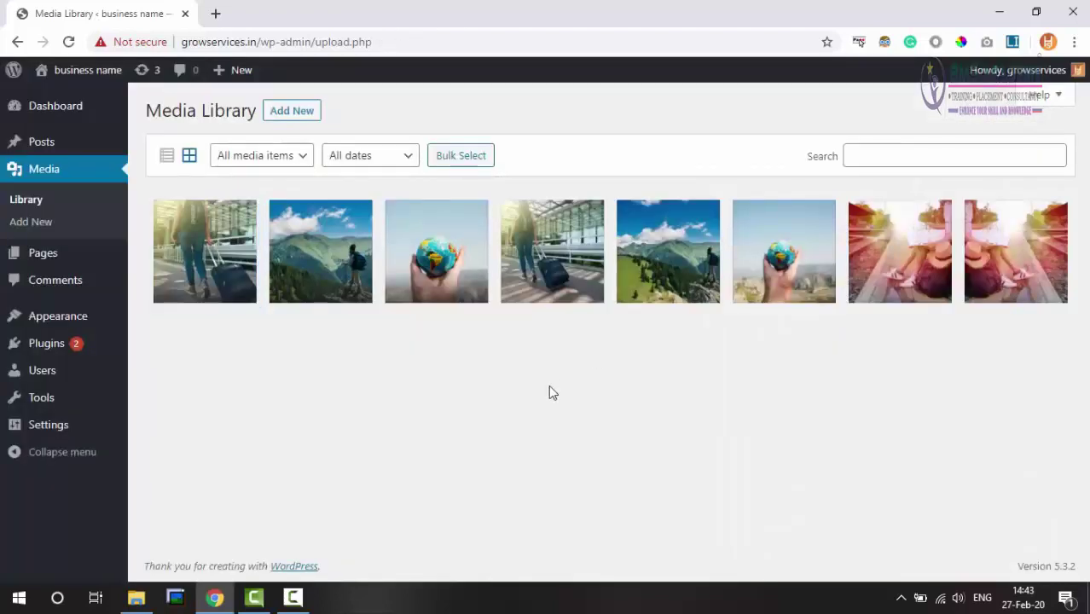
left_click(328, 272)
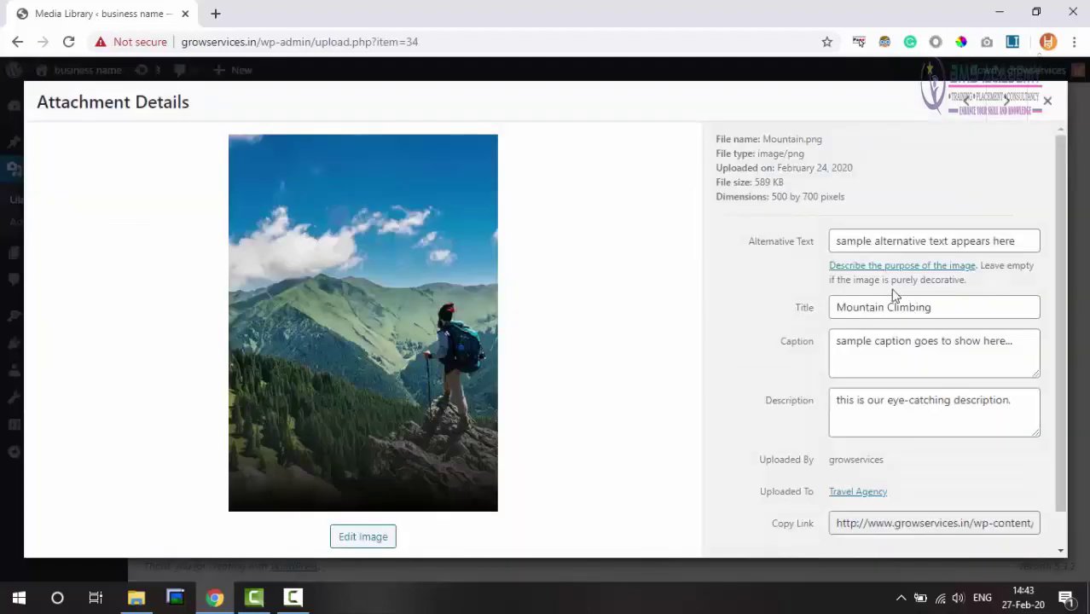
left_click(1048, 101)
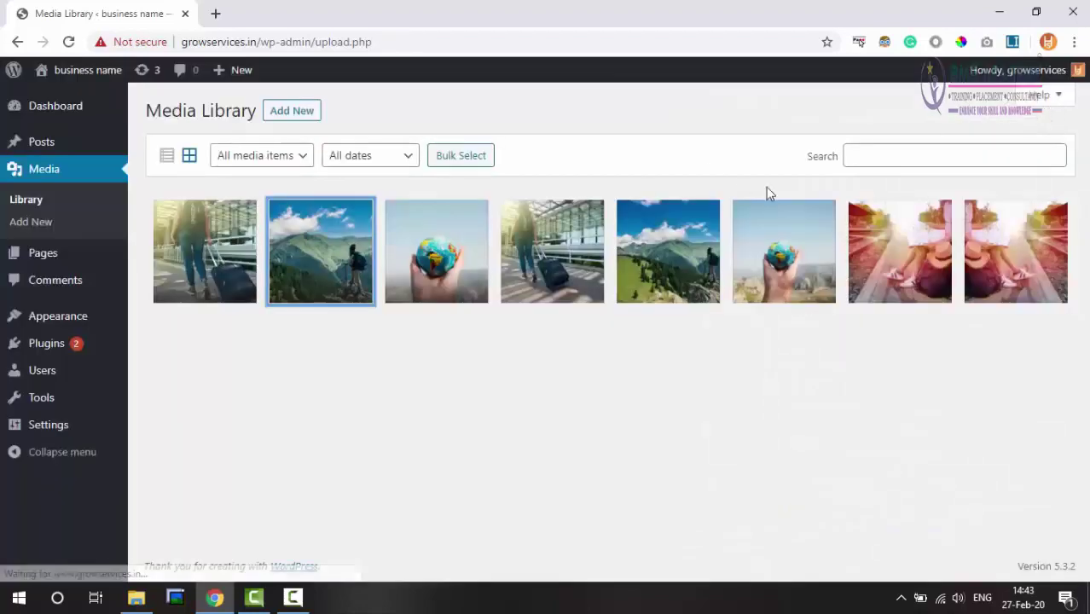
Search the Media Library for 'mountain' and preview the single matching image.
left_click(903, 156)
type("mountain")
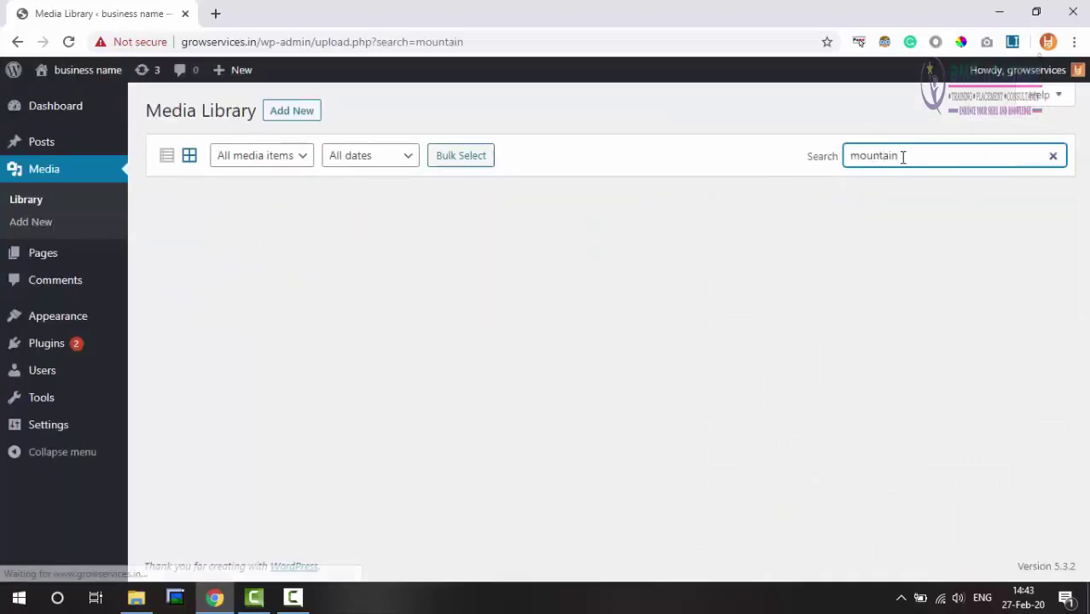
left_click(231, 245)
key("Escape")
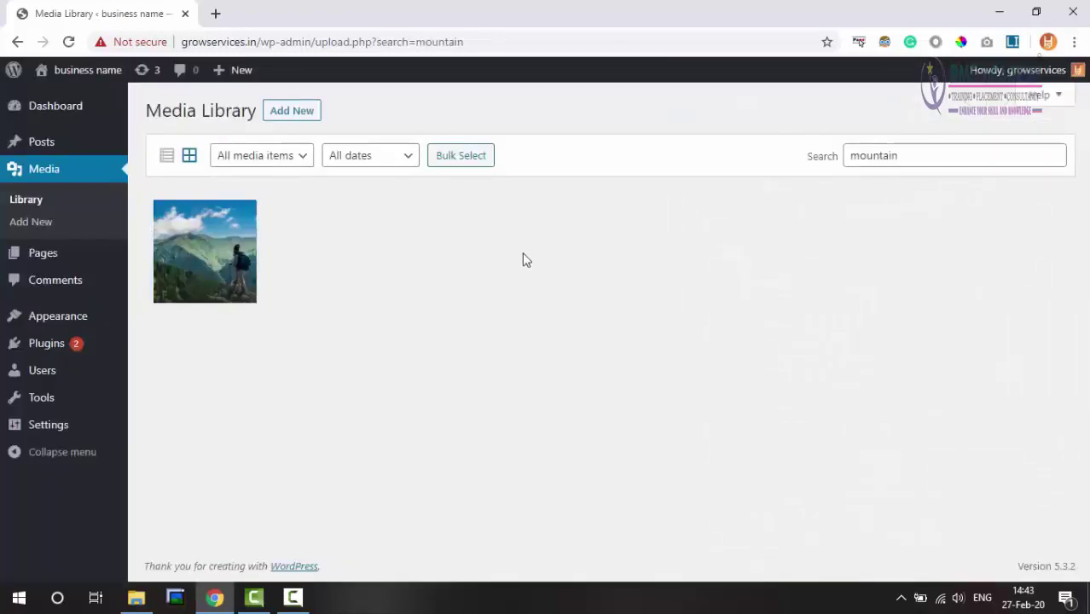